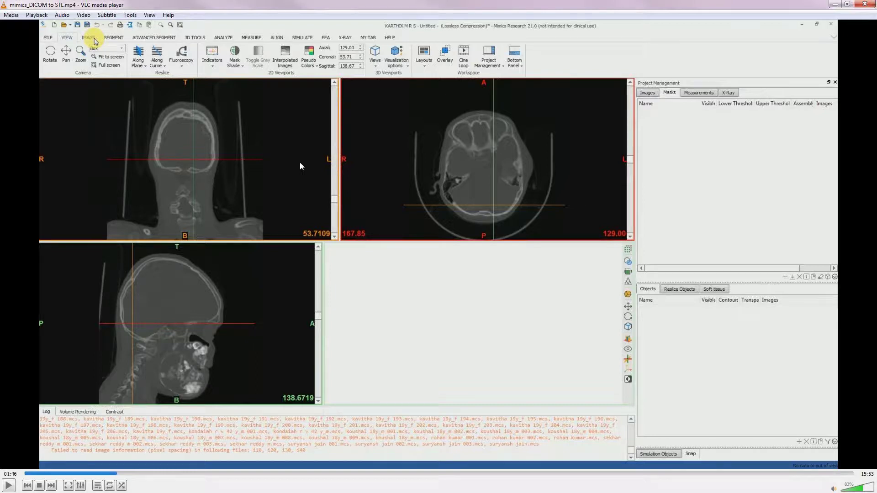
Step: Play the tutorial video from 01:46, pausing at the New Mask tool and at the Threshold dialog at 02:03
key("space")
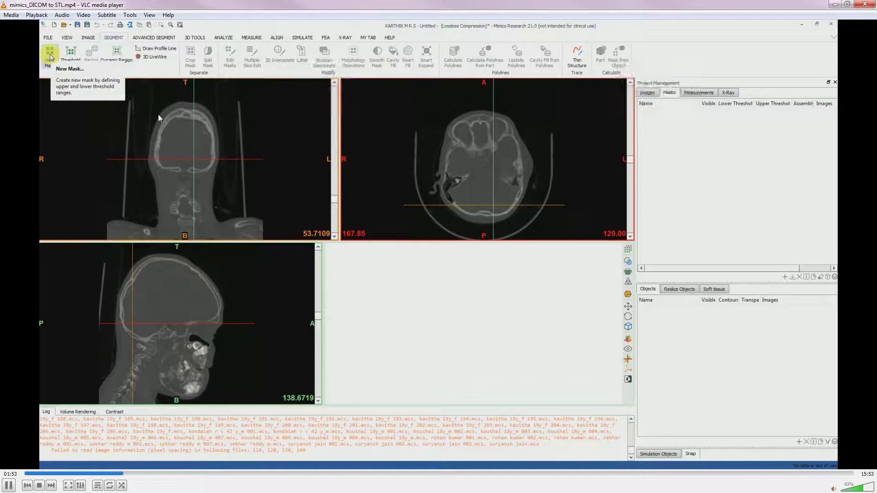
key("space")
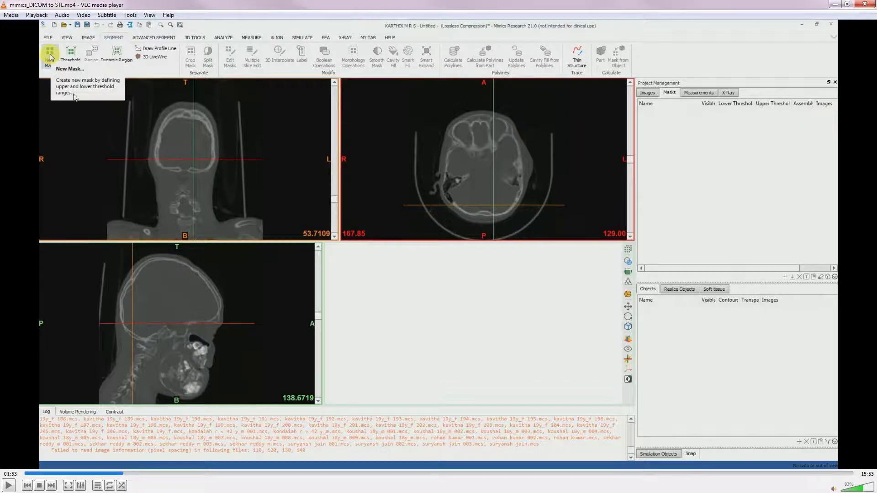
left_click(188, 232)
left_click(64, 112)
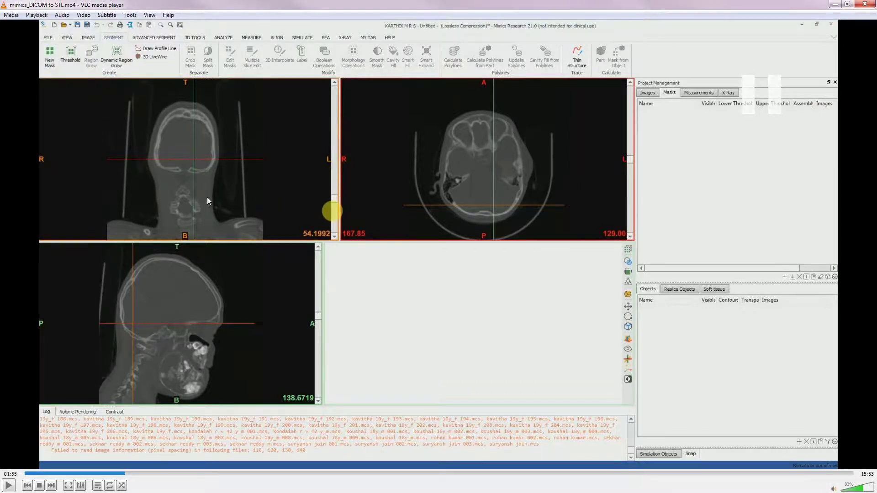
left_click(207, 185)
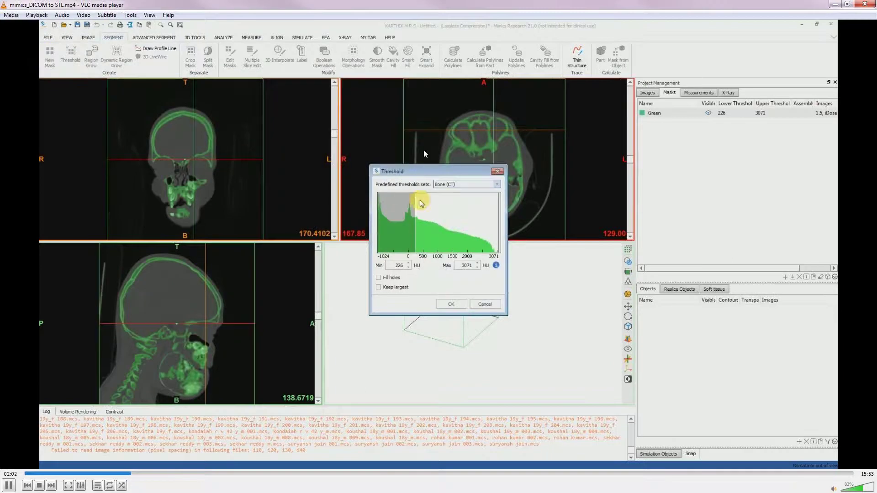
left_click(411, 275)
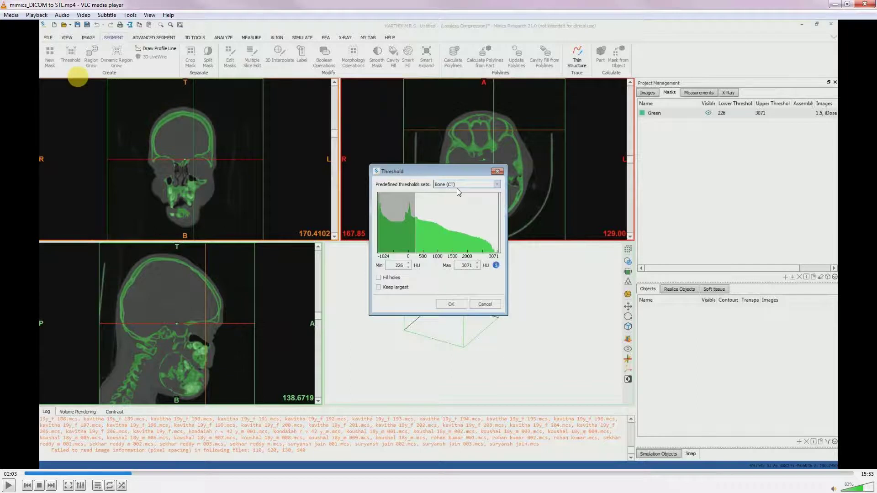
Step: Play the video on from 02:03, pausing at the predefined threshold sets list and at the Calculate Part prompt at 02:44
key("space")
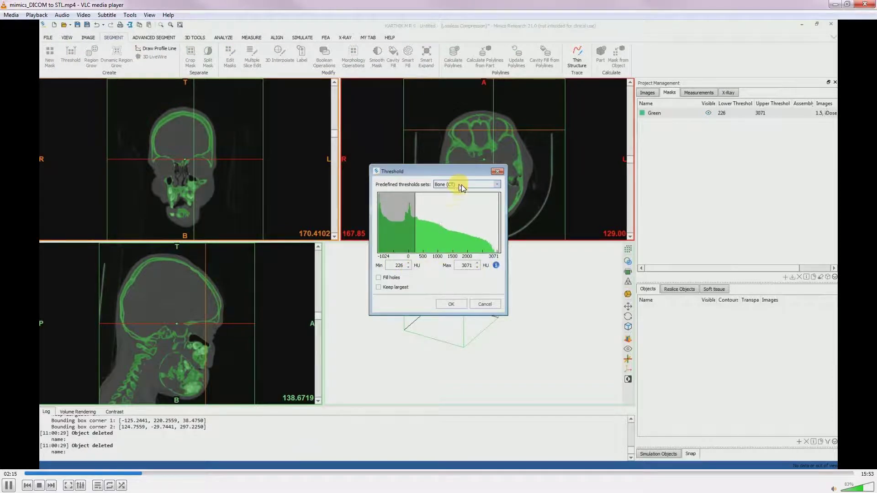
key("space")
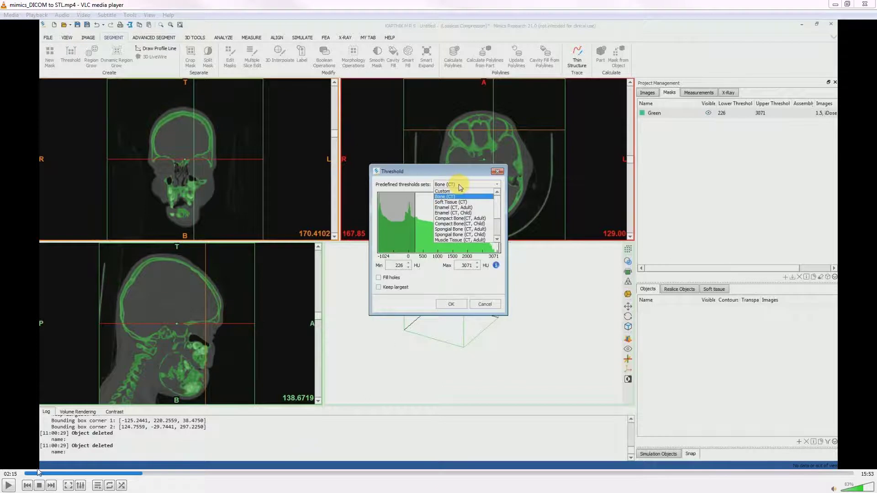
left_click(139, 473)
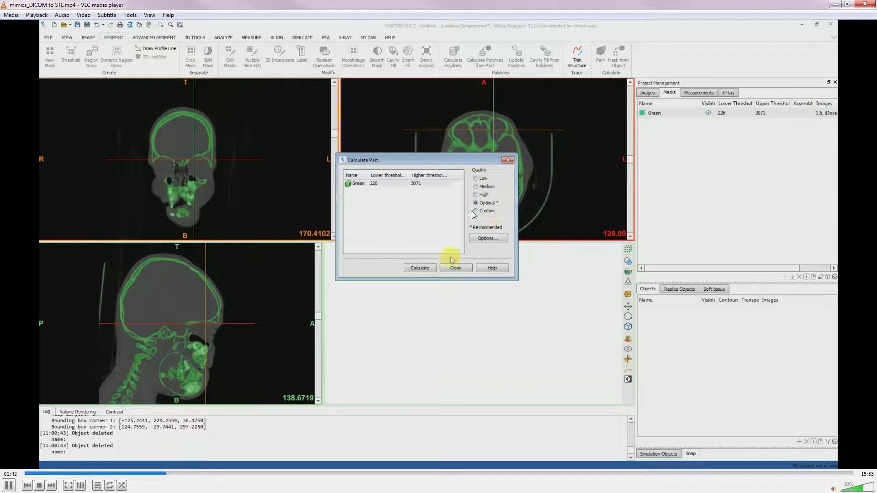
key("space")
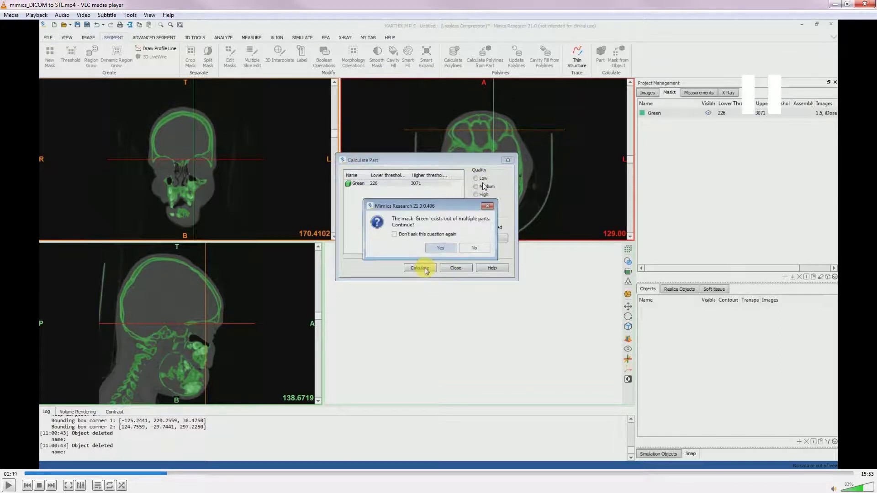
key("space")
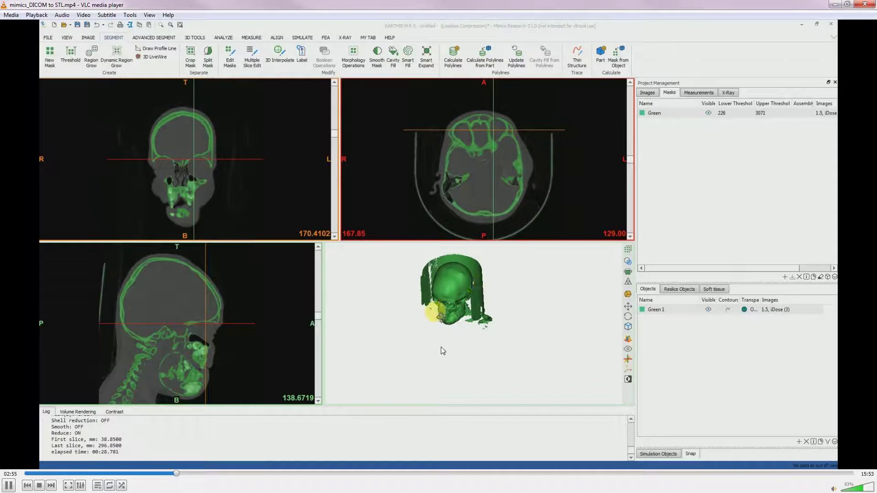
Step: Set the playback volume to 90%
key("ctrl+Up")
key("ctrl+Up")
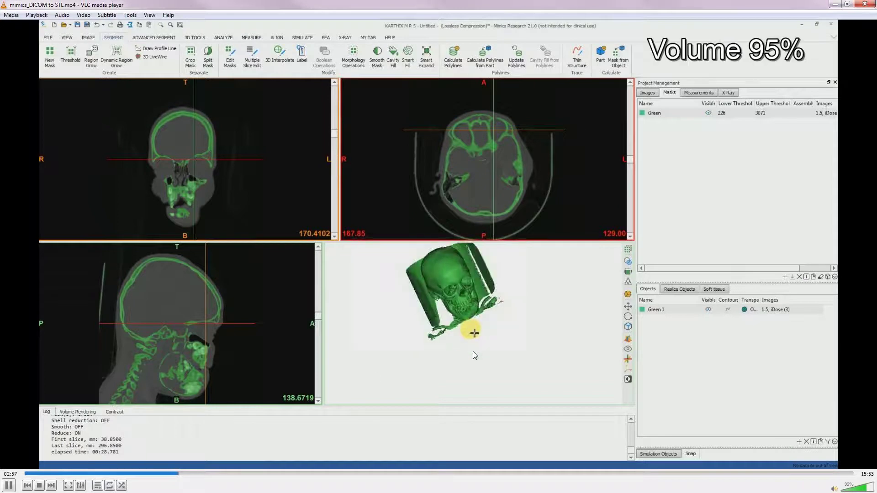
key("ctrl+Down")
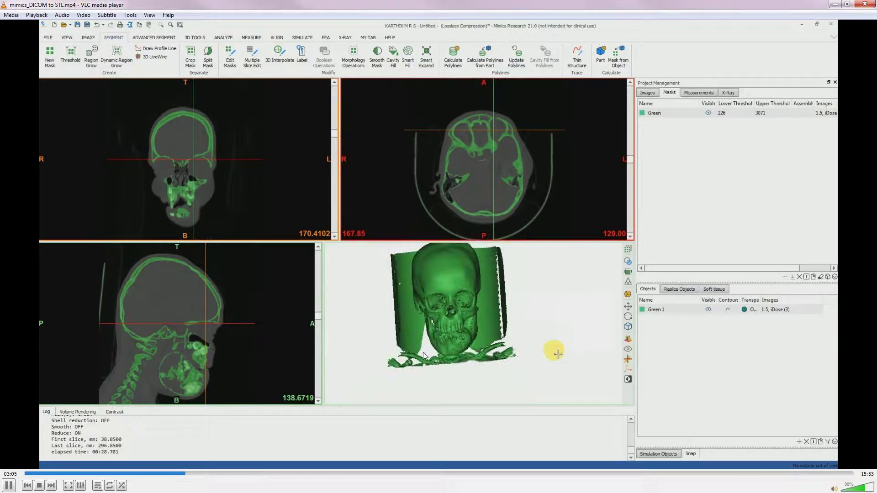
Step: Pause at the green 3D skull model at 03:06 and at 03:16, and resume playback from about 03:29
key("space")
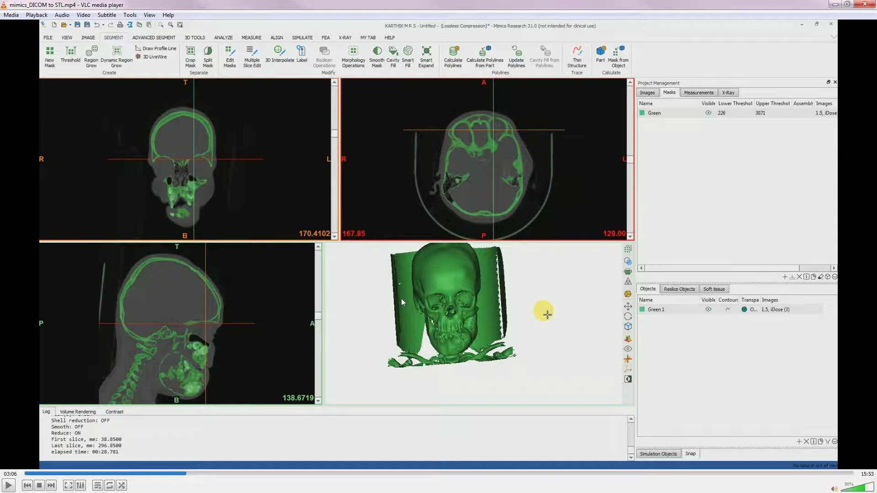
key("space")
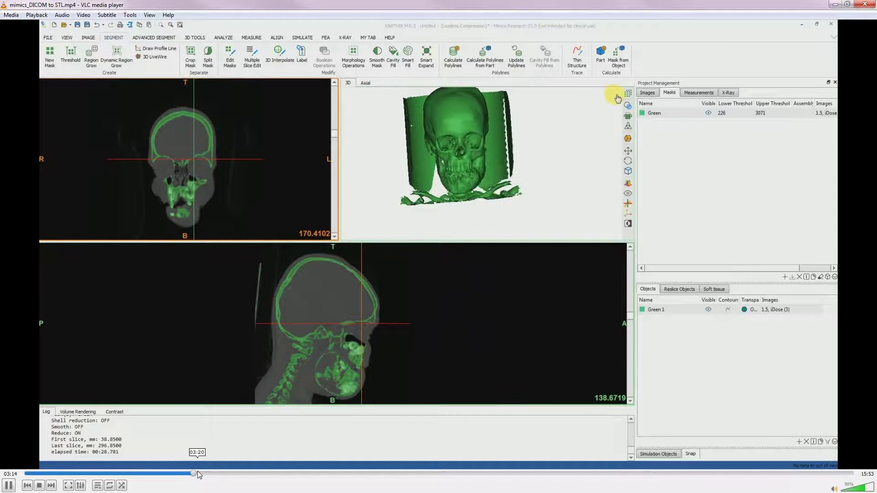
left_click(8, 487)
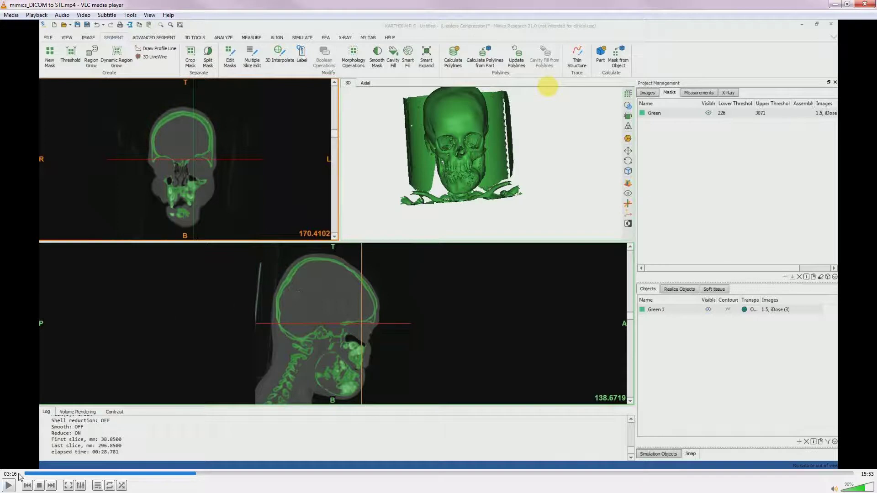
left_click(9, 485)
left_click(206, 474)
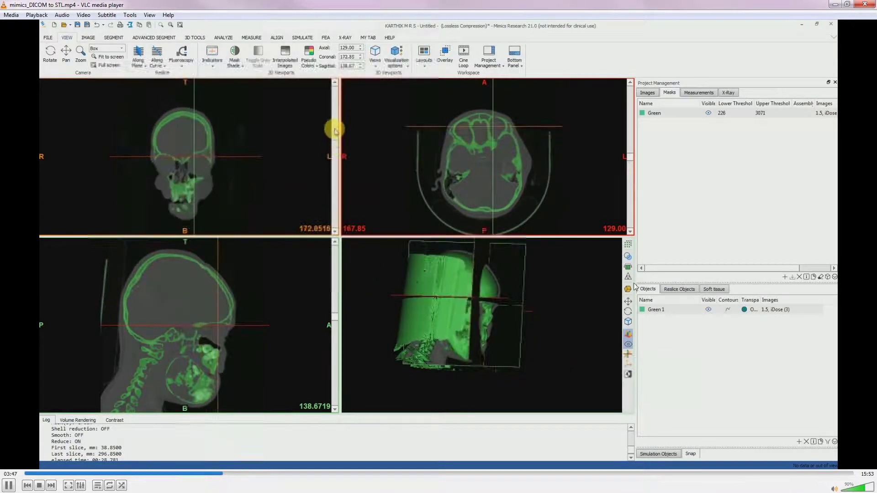
Step: Skip the video forward to the Region Grow demonstration and pause it at 04:54
key("Right")
key("Right")
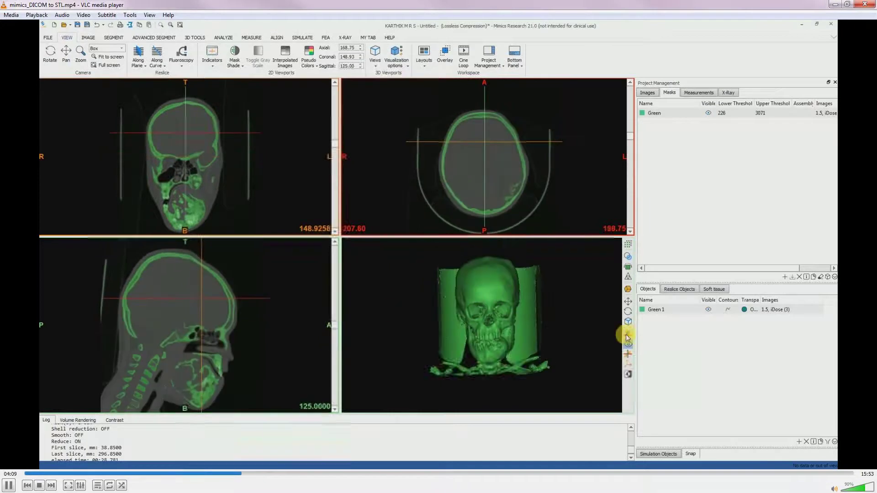
key("Right")
key("Right")
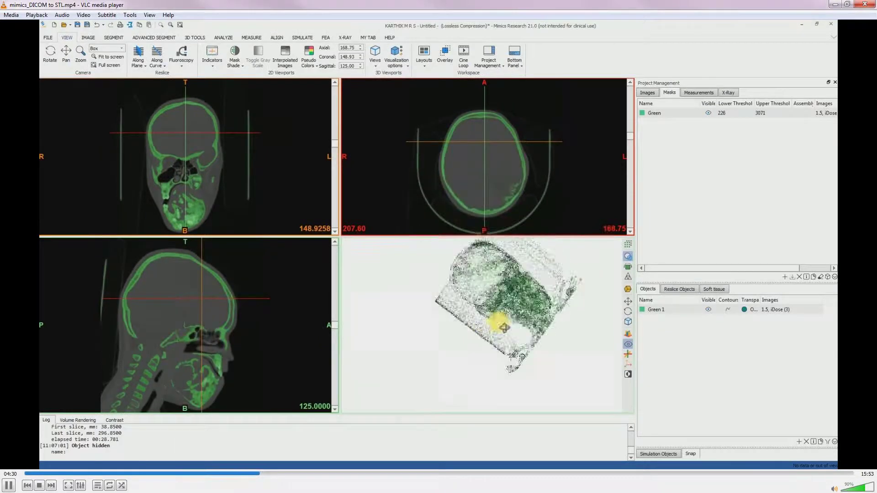
key("Right")
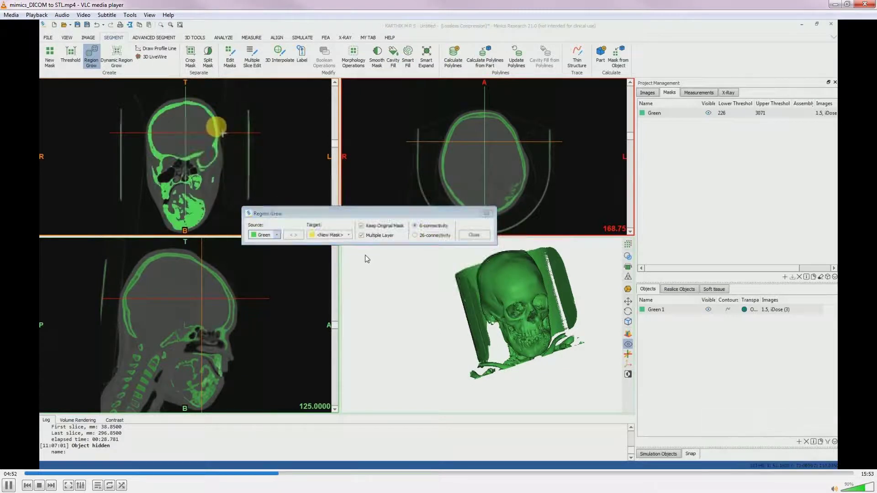
key("space")
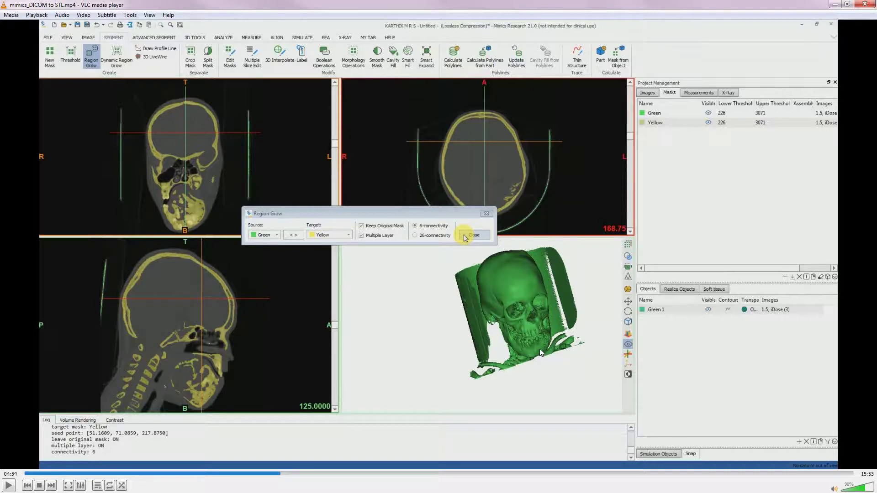
Step: Continue the video from 04:54 to the distance measurement near 11:45, pausing at 05:17 and at the crop mask box at 05:55
key("space")
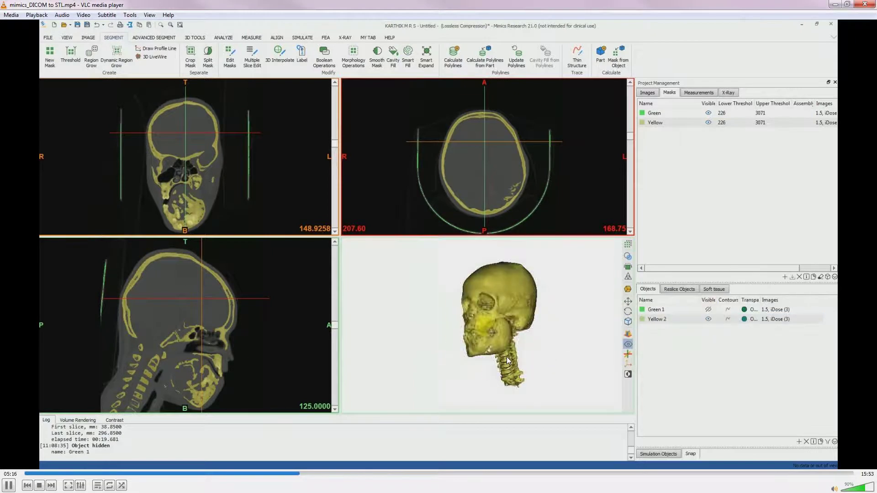
key("space")
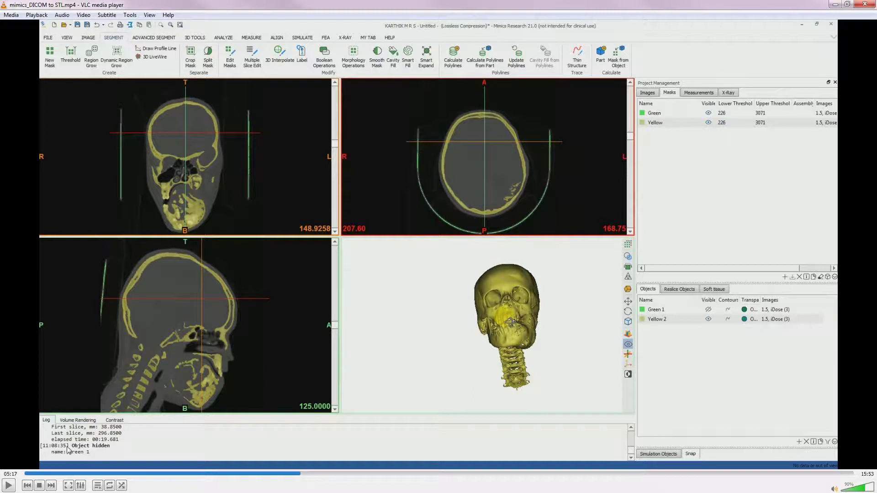
left_click(8, 485)
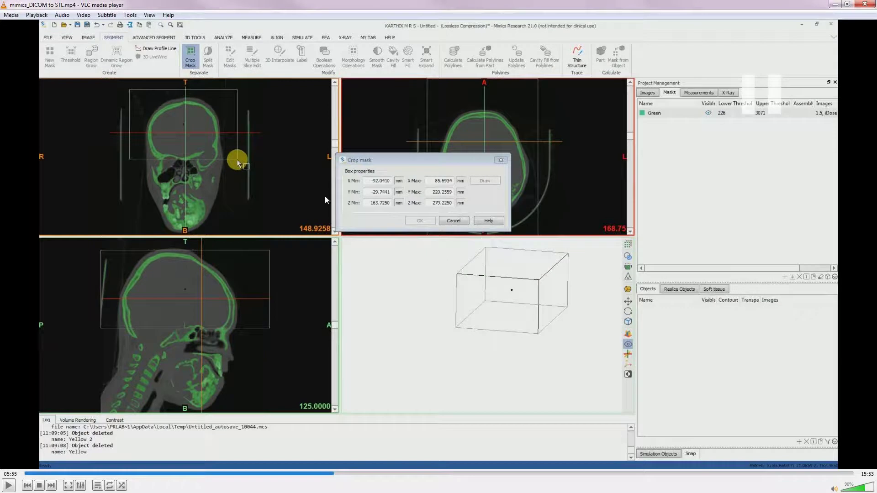
key("space")
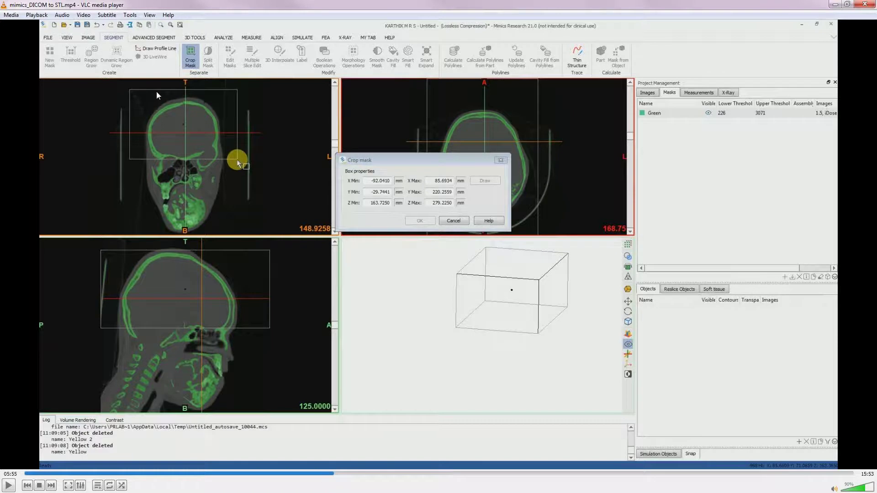
key("space")
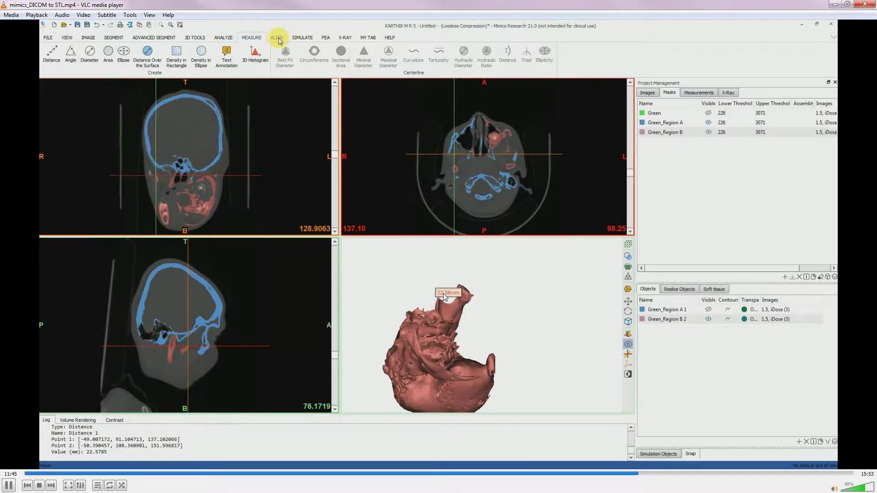
key("space")
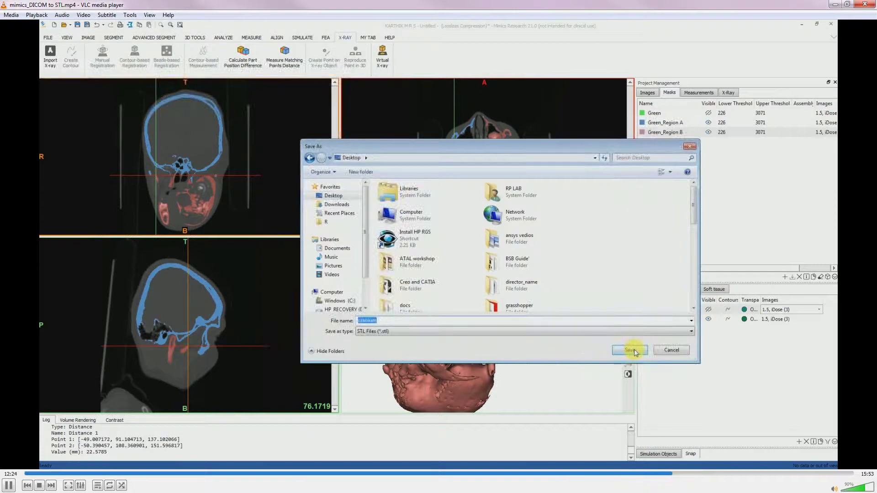
Step: Rewind the video from the STL save dialog to about 11:54 and play the object selection part, pausing at 11:55
key("Left")
key("Left")
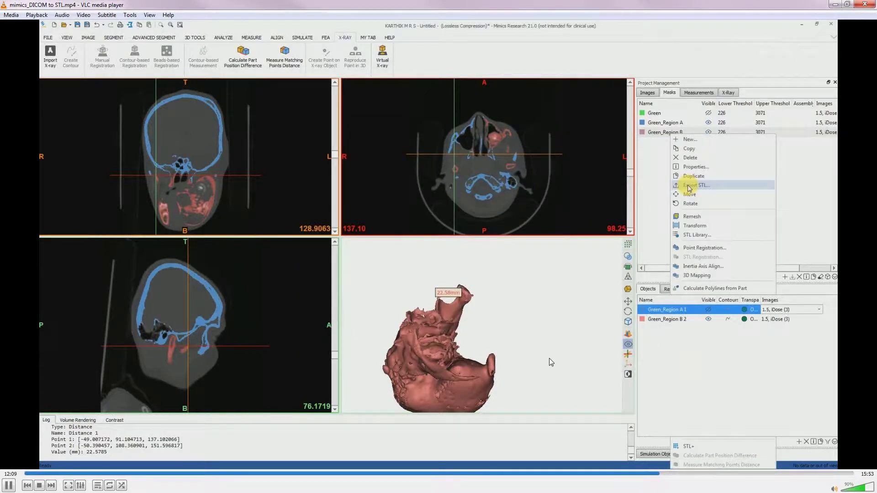
key("Left")
key("Left")
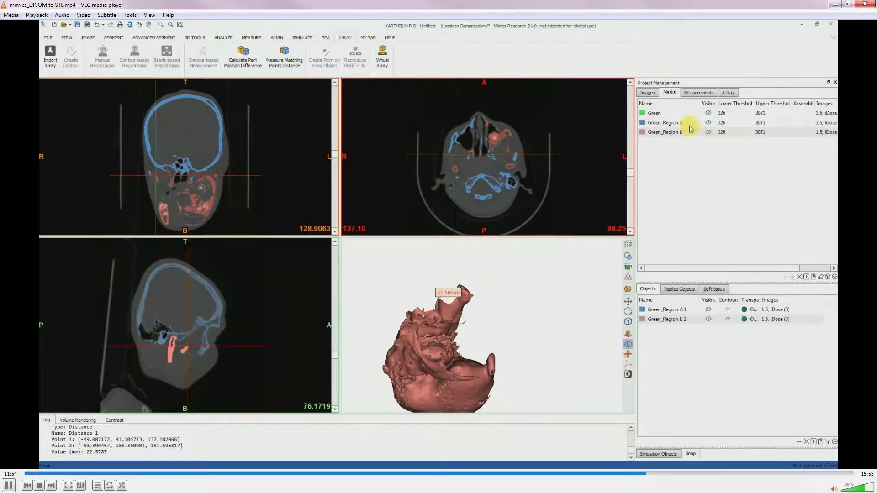
key("space")
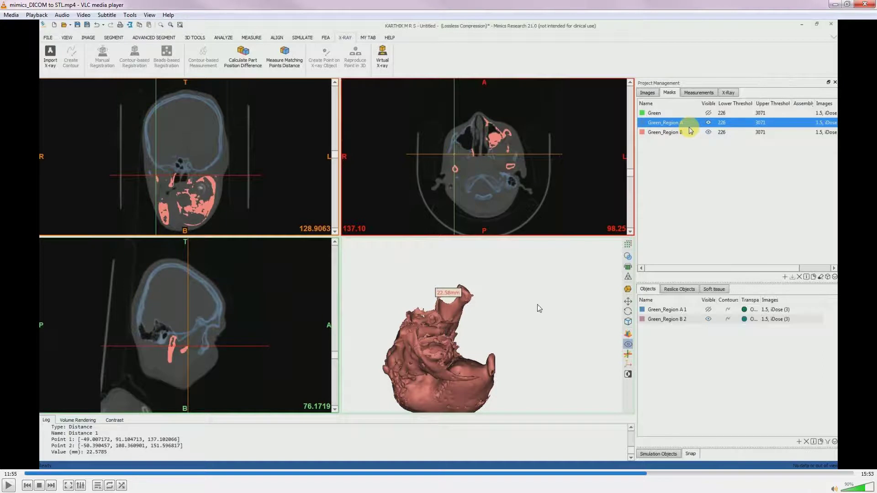
key("space")
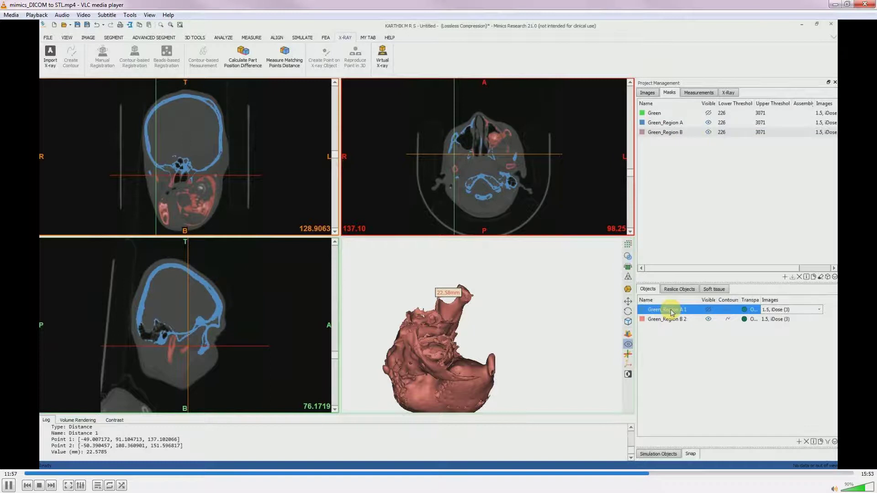
key("space")
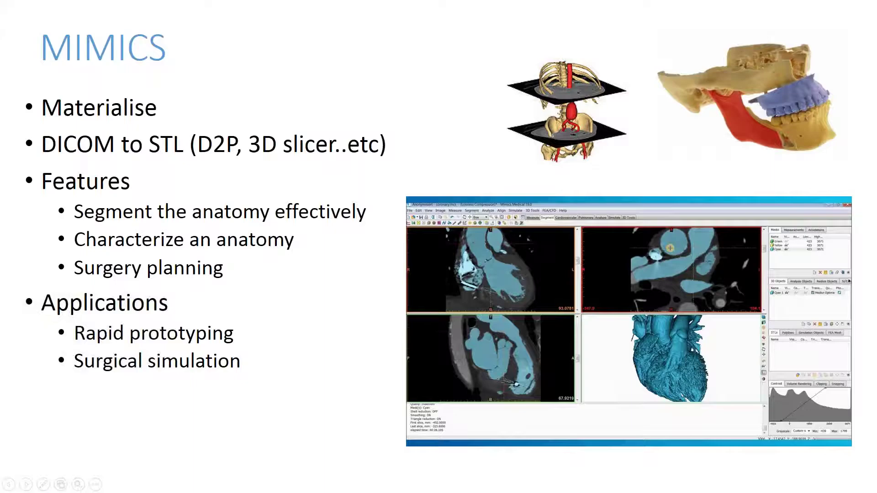
Step: Switch to VLC media player and rewind the tutorial video to the advanced segmentation tools, pausing at 11:20
key("alt+Tab")
key("alt+Tab")
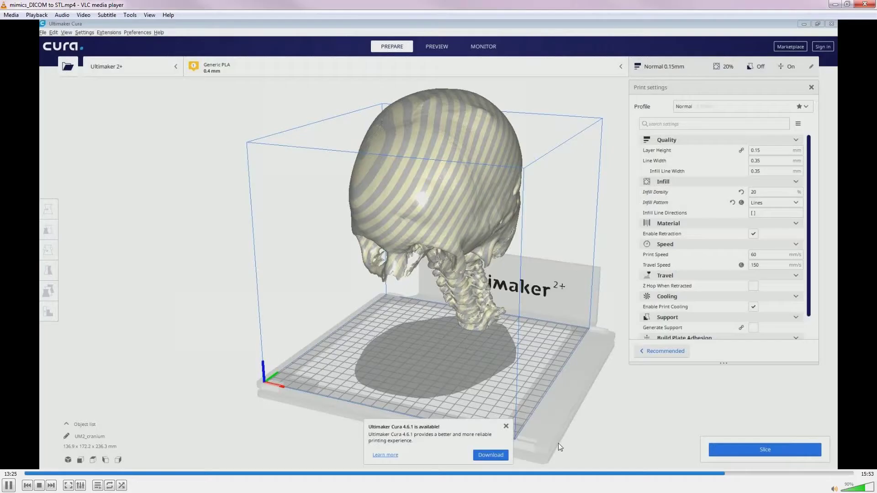
left_click(690, 473)
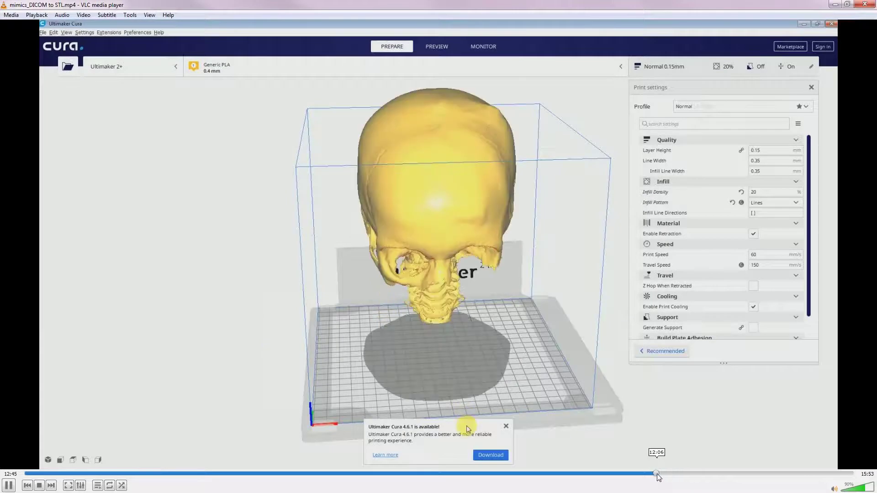
left_click(656, 474)
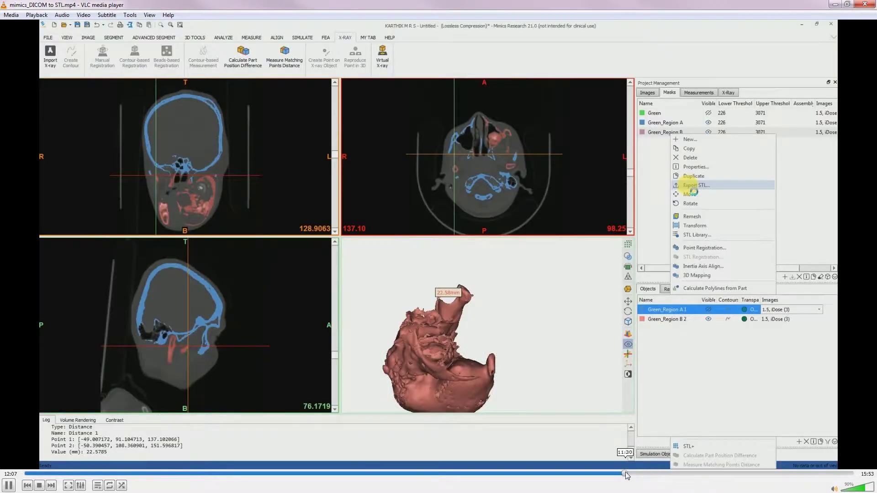
left_click(625, 473)
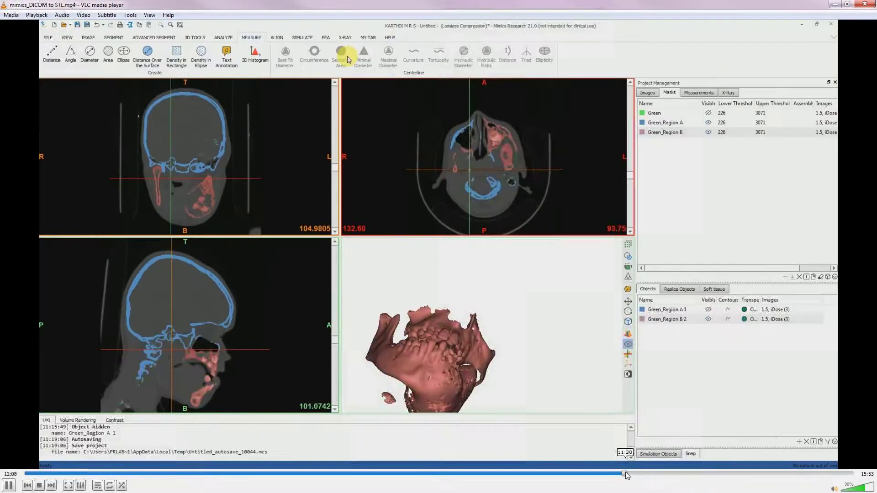
left_click(601, 473)
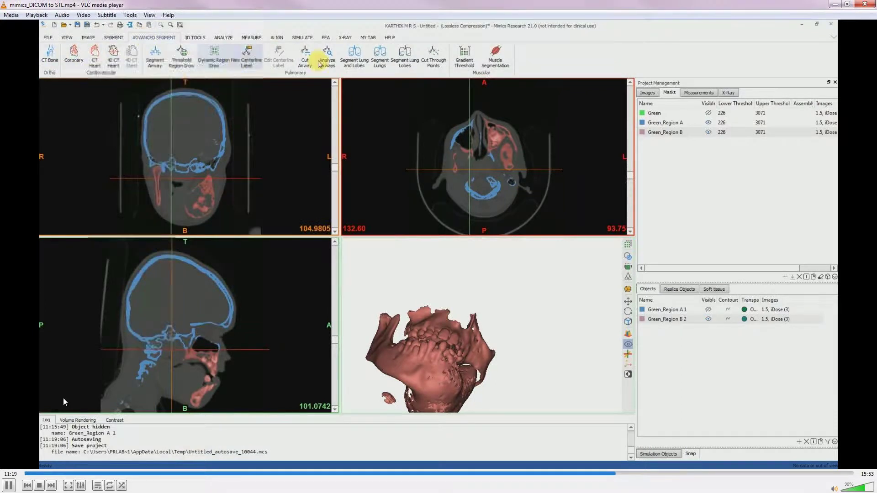
left_click(8, 485)
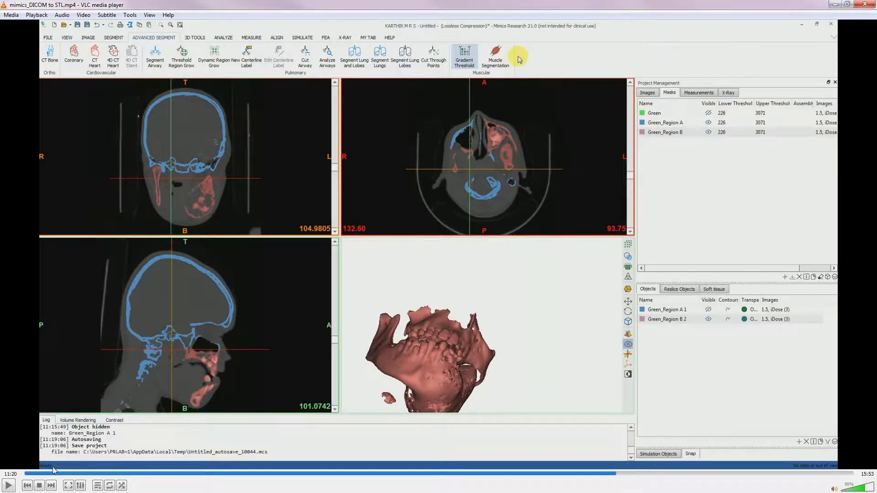
left_click(51, 485)
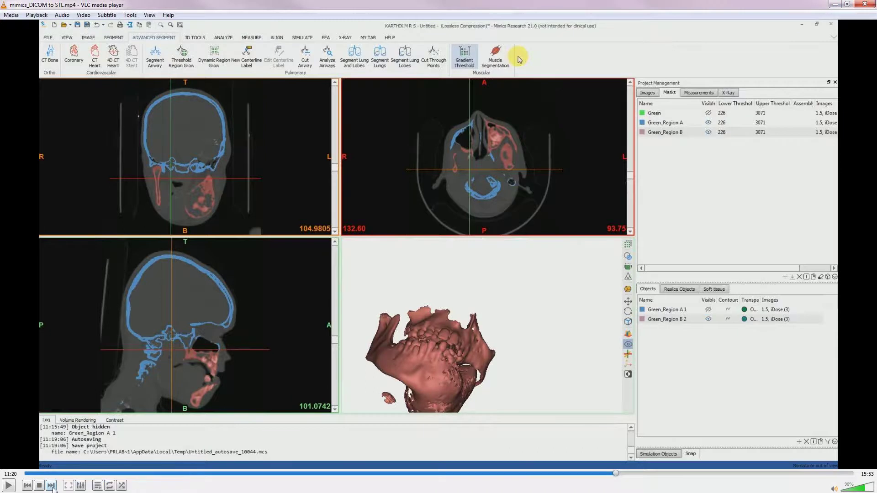